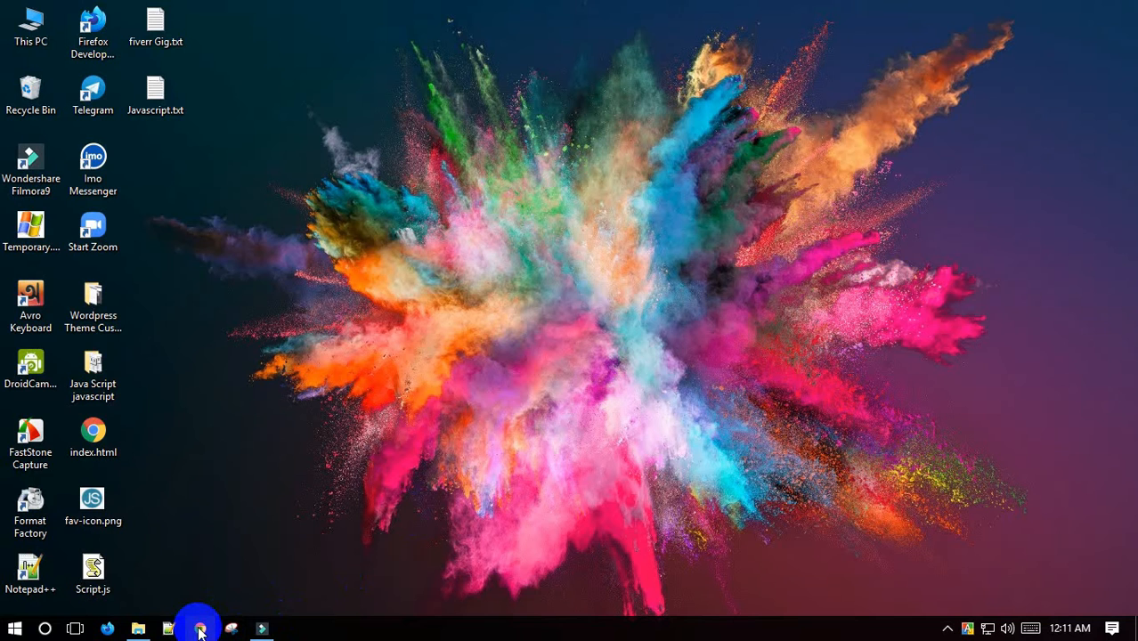
Step: Open Chrome, search Google for "obs studio download" and open the official OBS download page
click(199, 629)
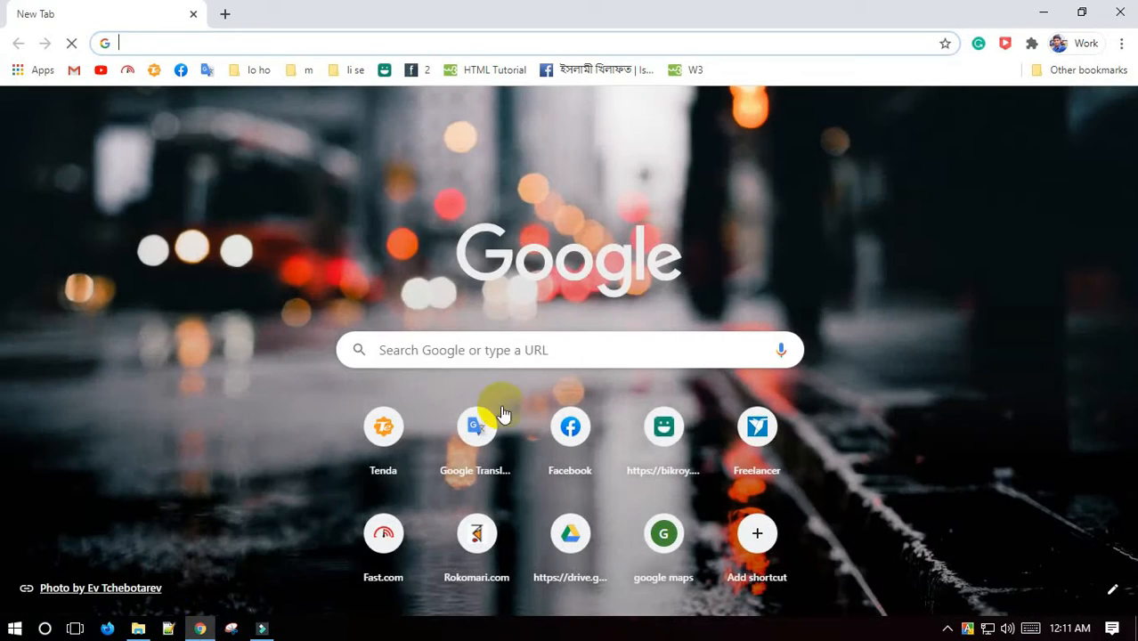
click(454, 349)
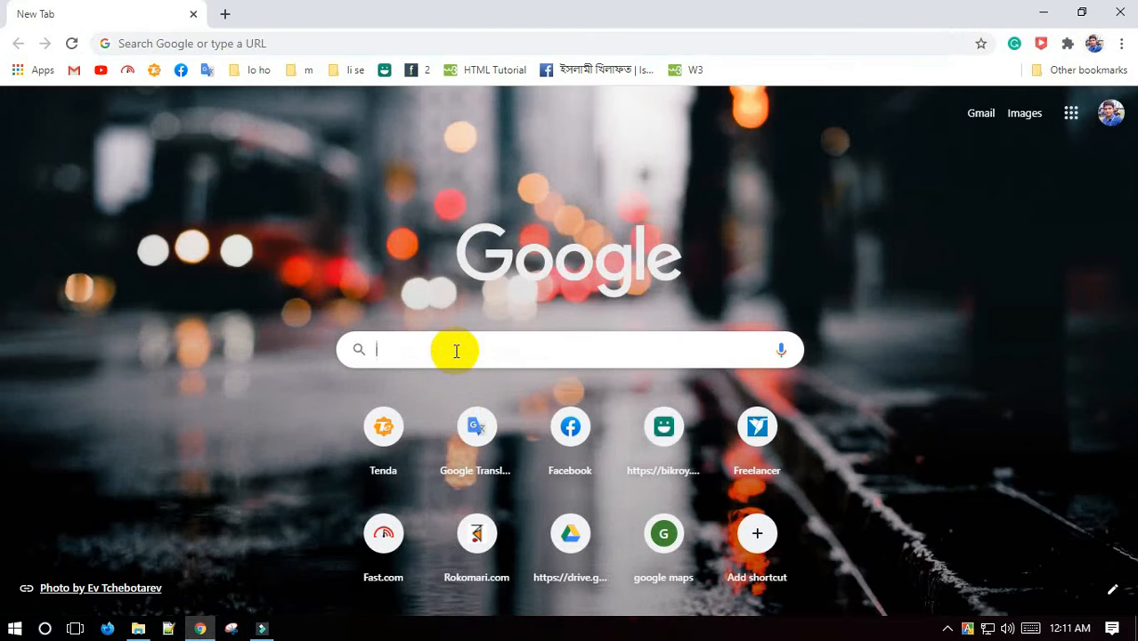
text(obs)
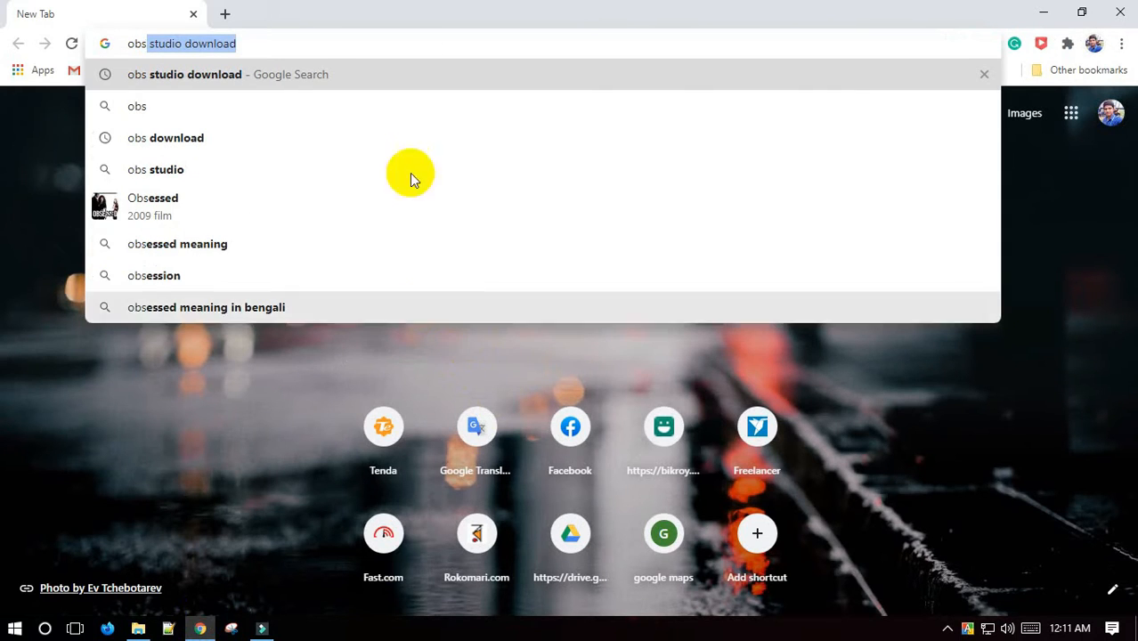
click(298, 45)
key(Return)
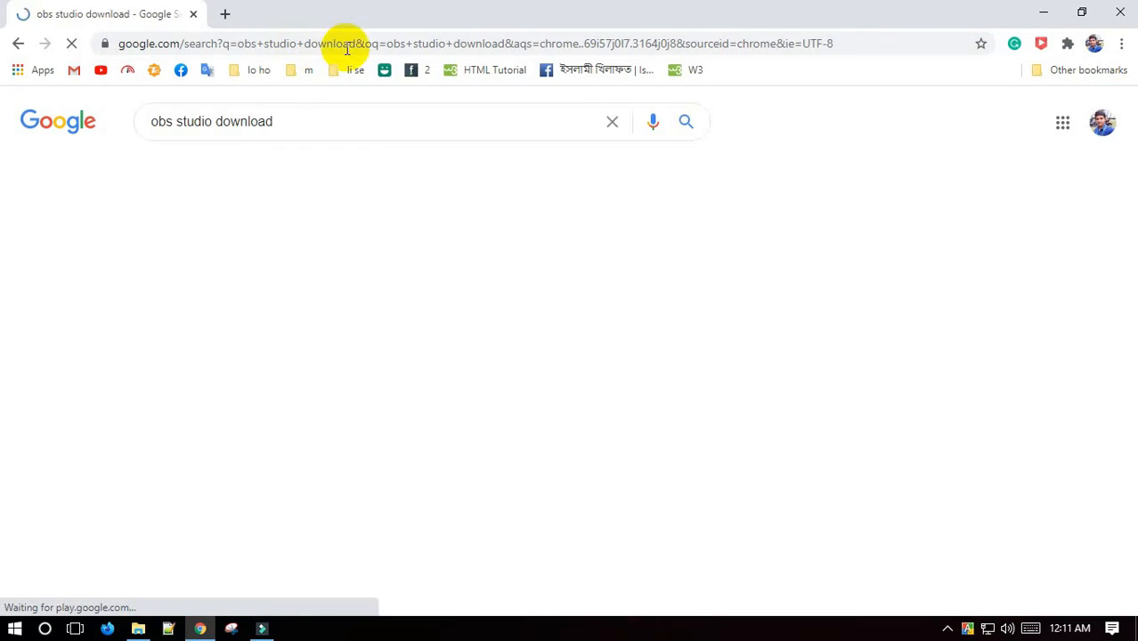
click(196, 263)
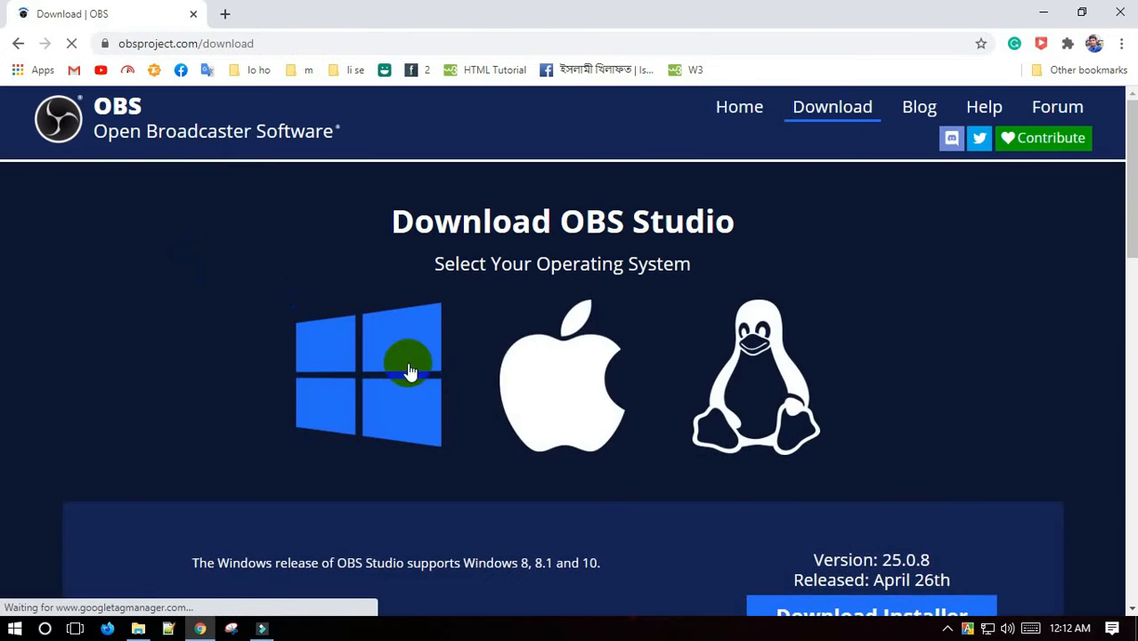
Step: Compare the macOS, Linux and Windows download options for OBS Studio, ending on the Windows release and its installer versions
click(576, 388)
click(723, 388)
click(412, 389)
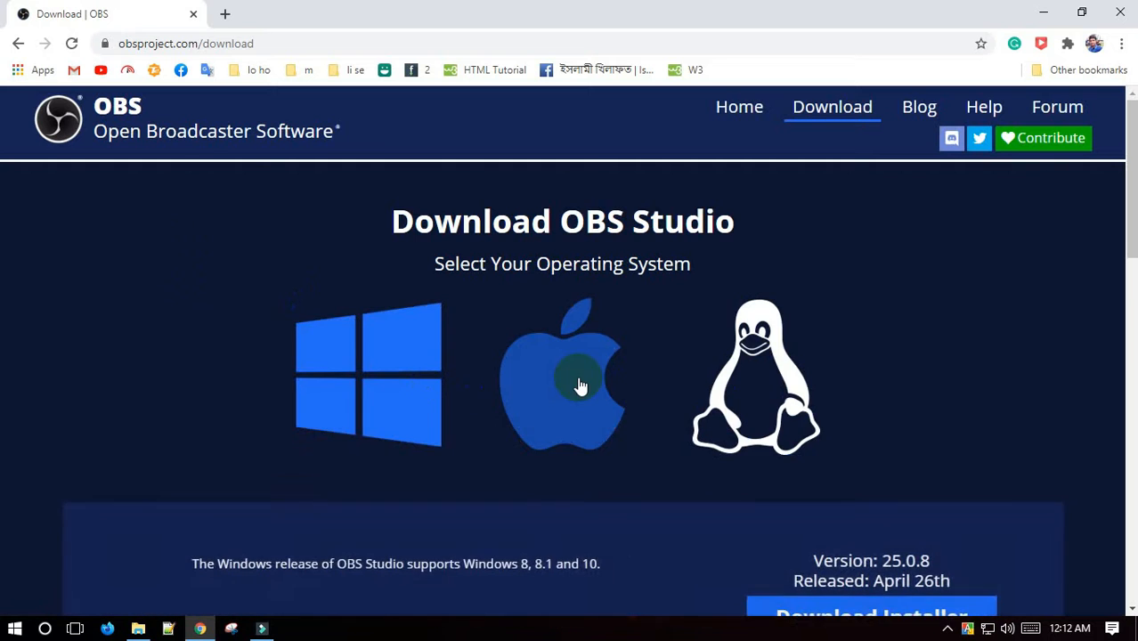
click(583, 388)
click(814, 409)
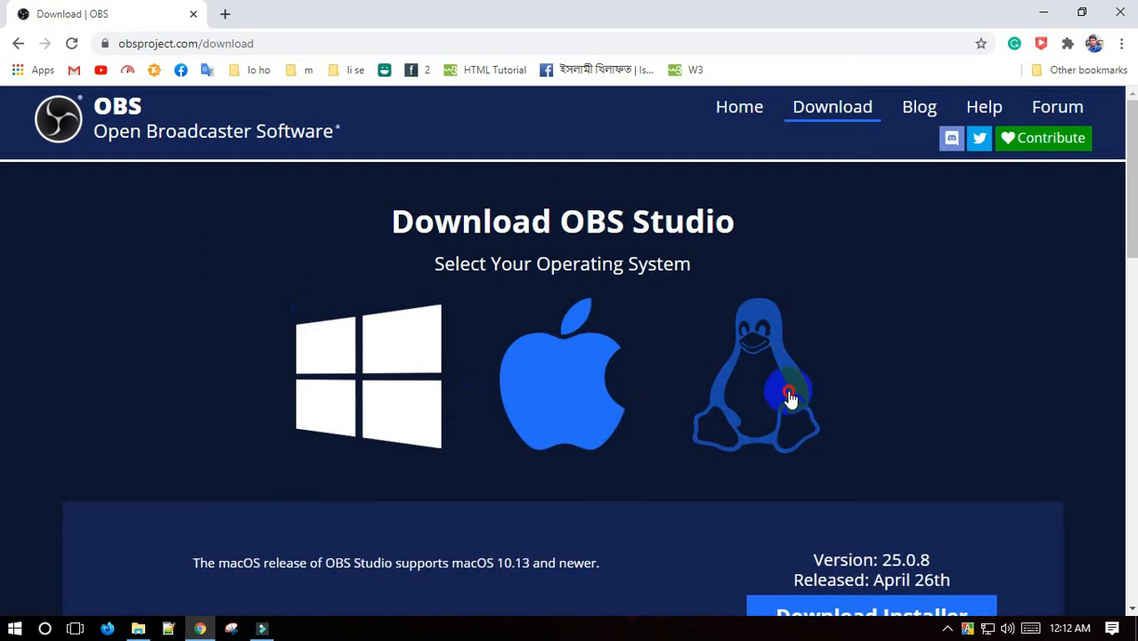
click(388, 367)
scroll(397, 331, down, 3)
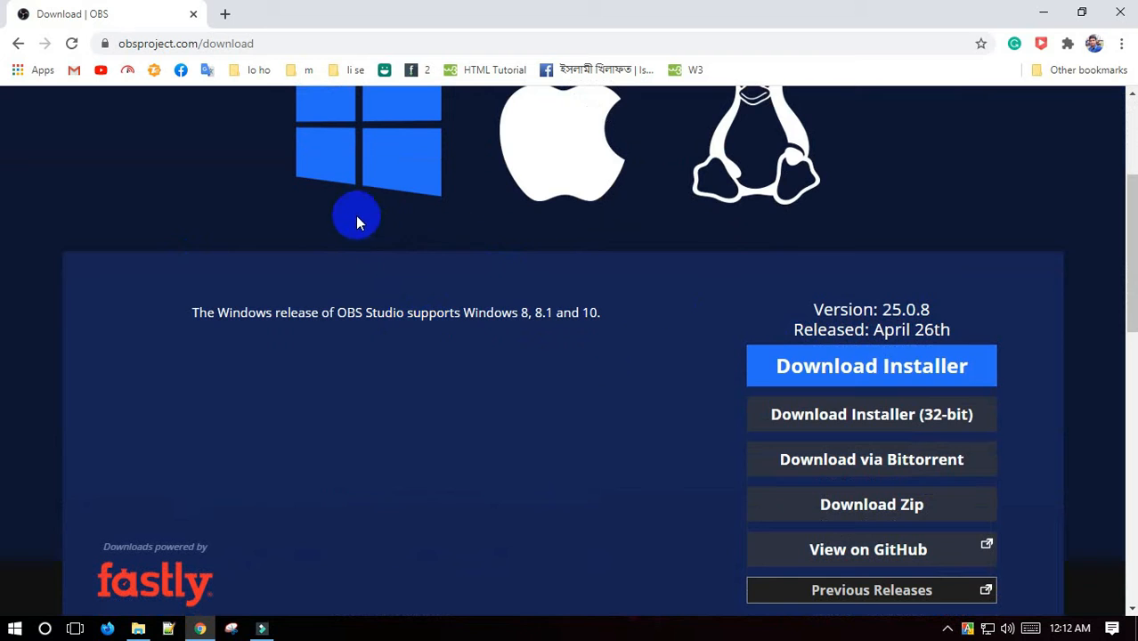
scroll(360, 204, up, 1)
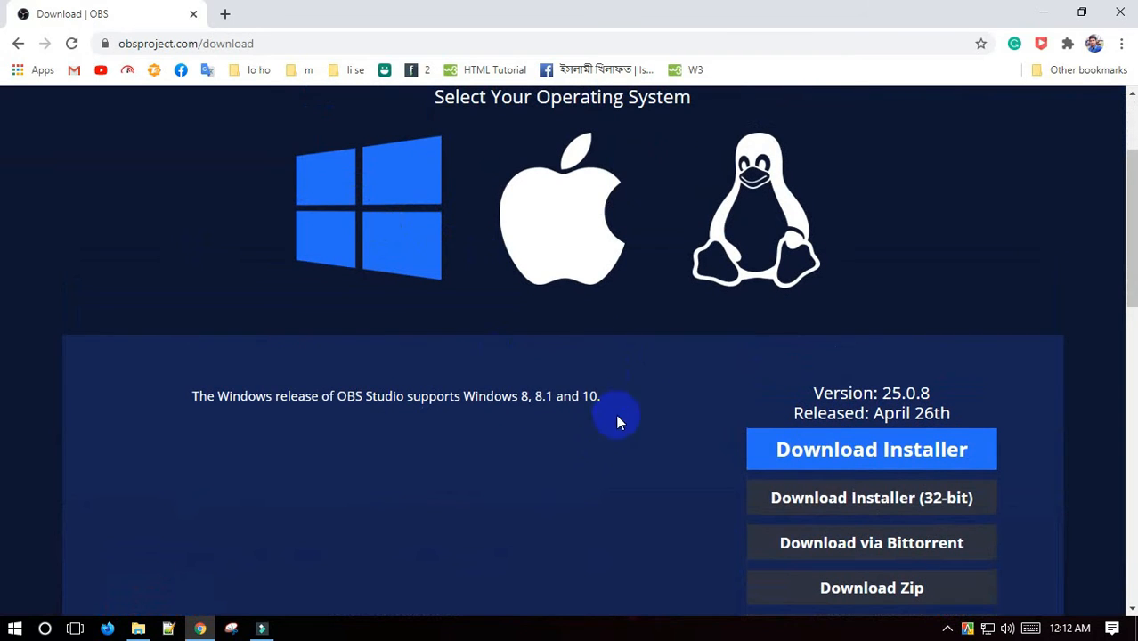
scroll(431, 368, down, 1)
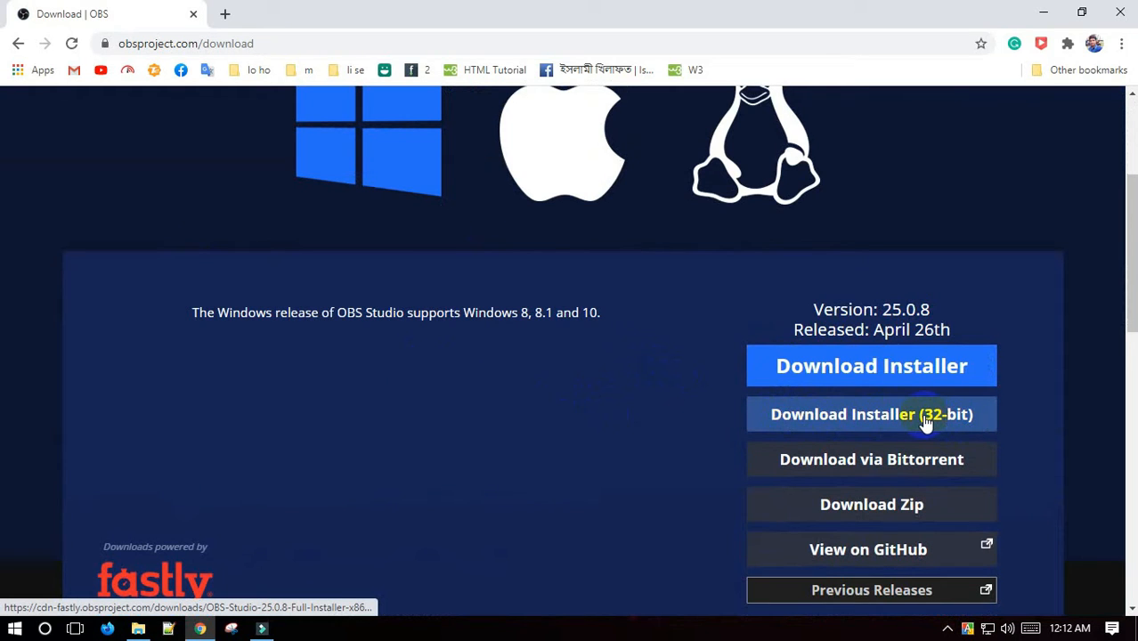
Step: Check on the desktop, in the properties of This PC, whether the Windows system type is 32-bit or 64-bit
click(1043, 18)
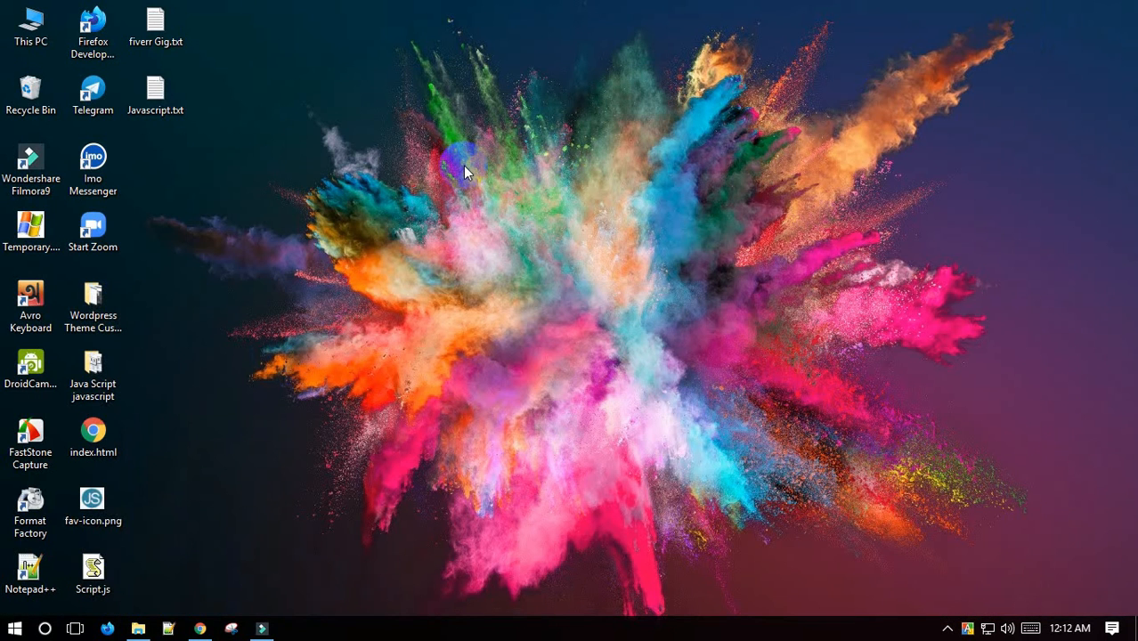
right_click(33, 37)
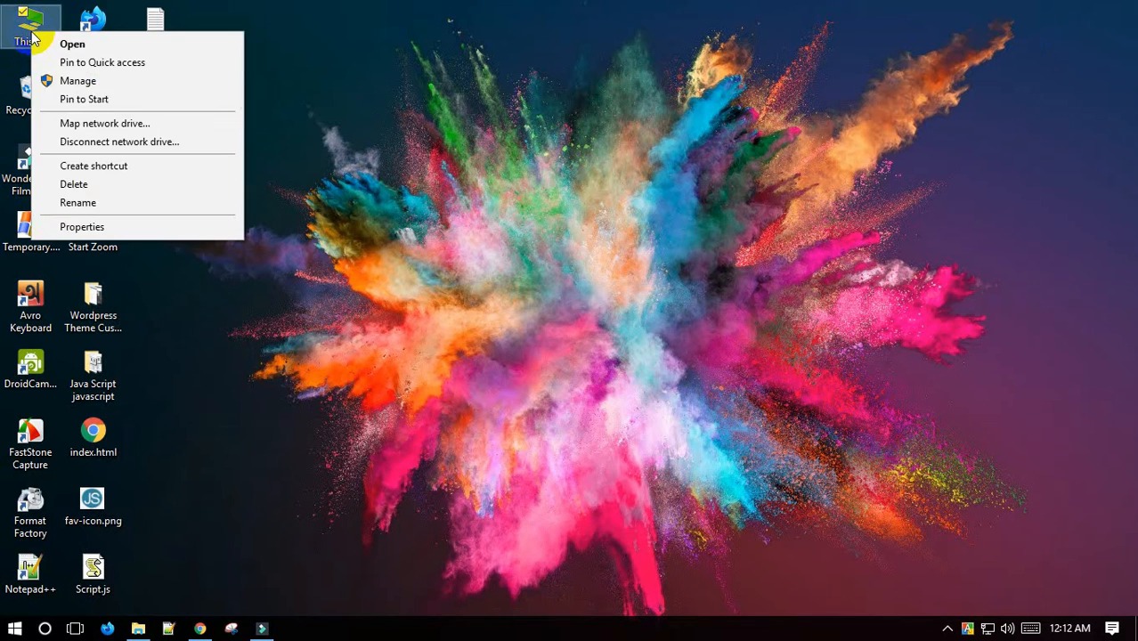
click(93, 230)
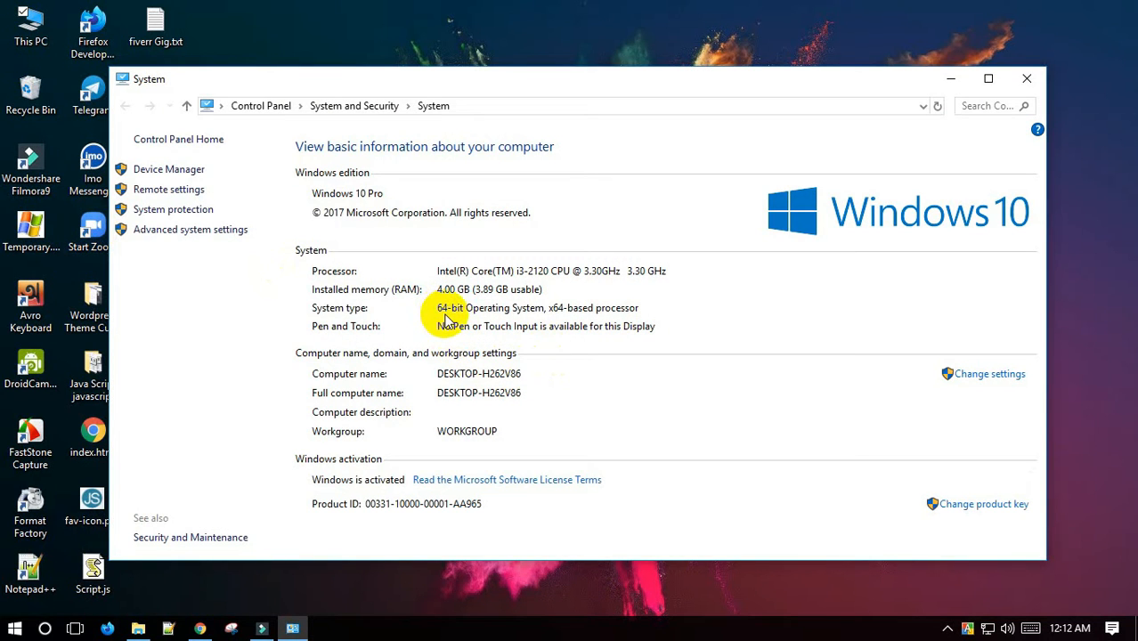
click(1026, 78)
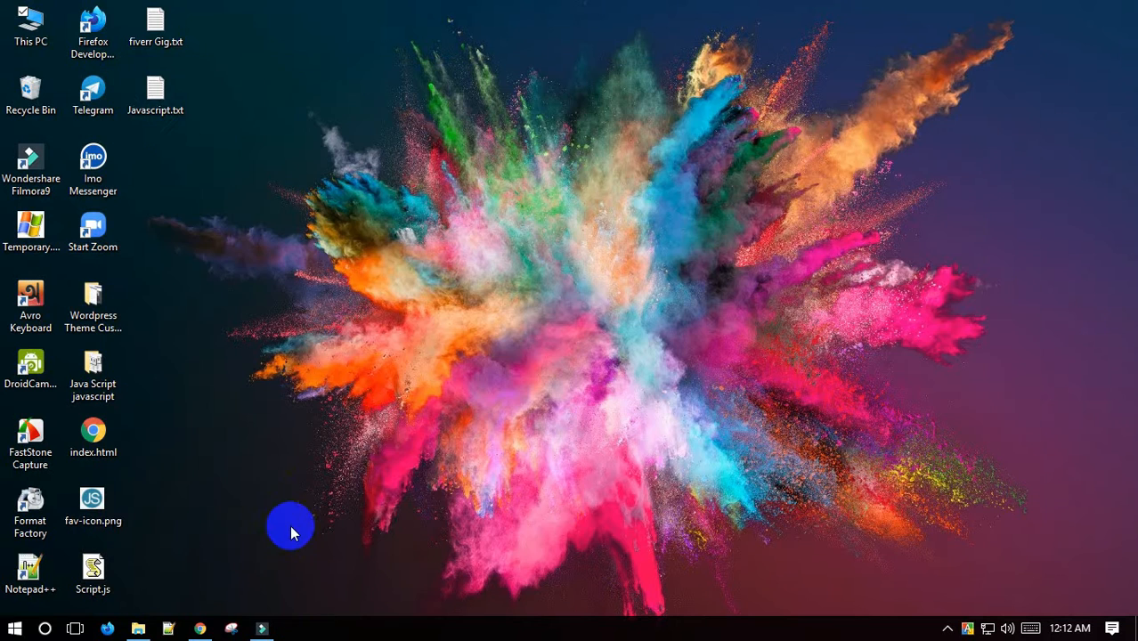
Step: Return to Chrome, start downloading the 64-bit Windows installer, and cancel and remove this duplicate download from the downloads list
click(214, 630)
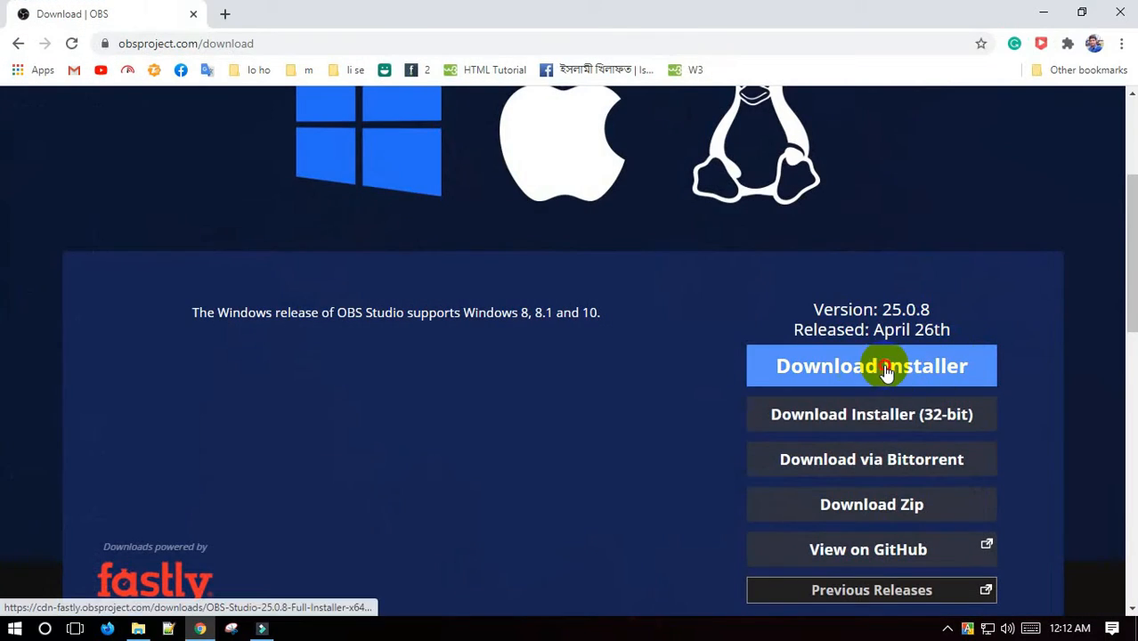
click(886, 370)
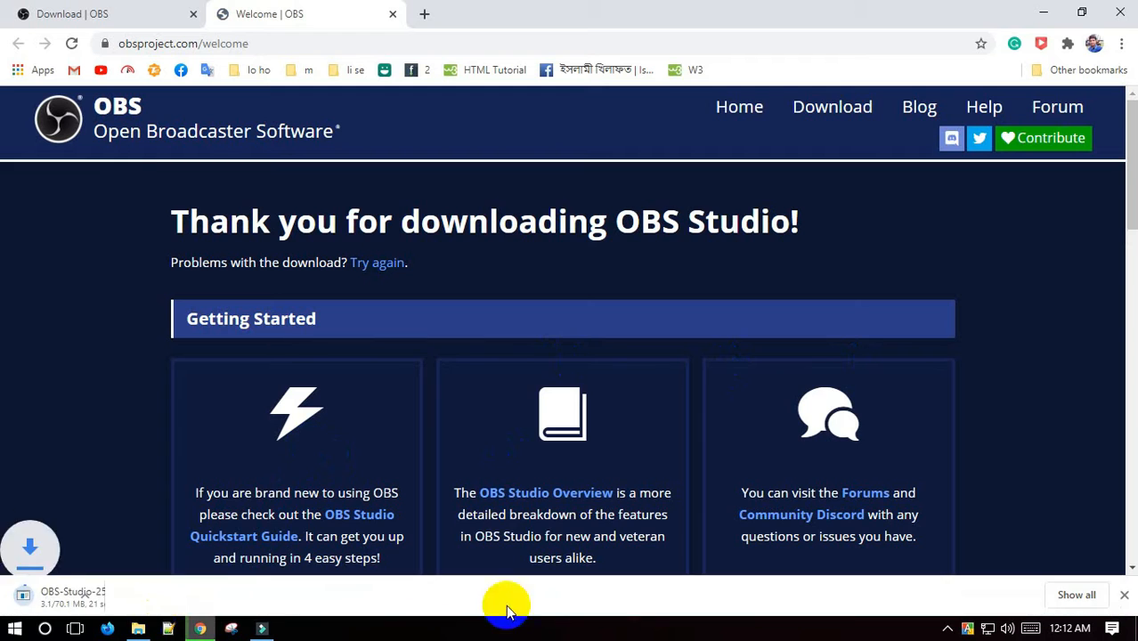
click(1077, 594)
click(401, 311)
click(464, 317)
click(827, 214)
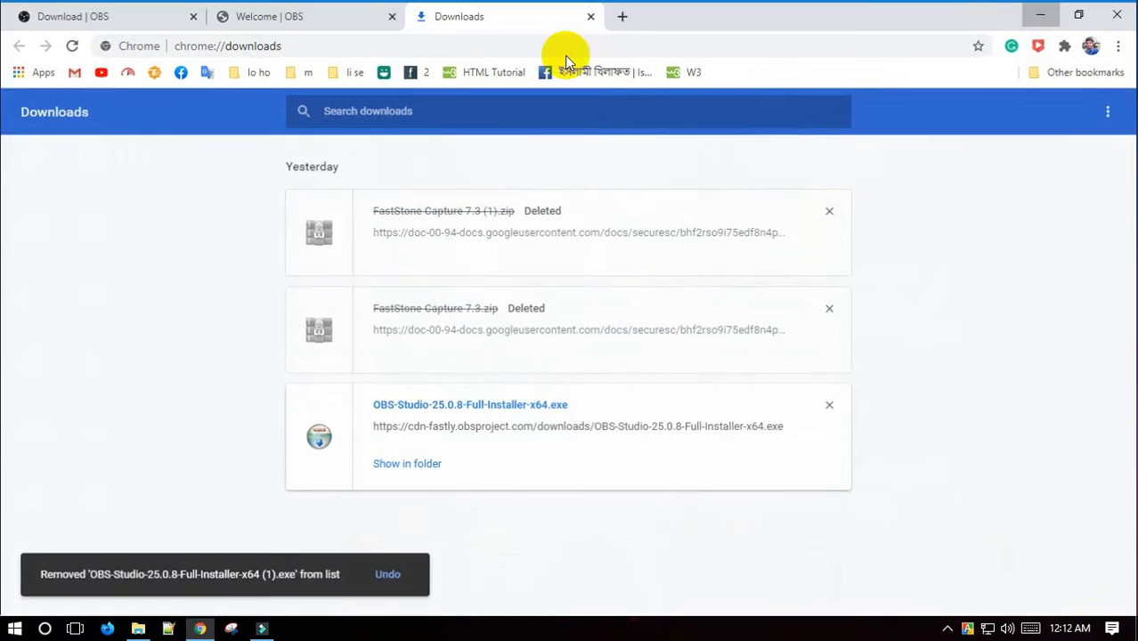
Step: Switch to File Explorer and run OBS-Studio-25.0.8-Full-Installer-x64.exe from the Downloads folder
click(1042, 14)
double_click(50, 48)
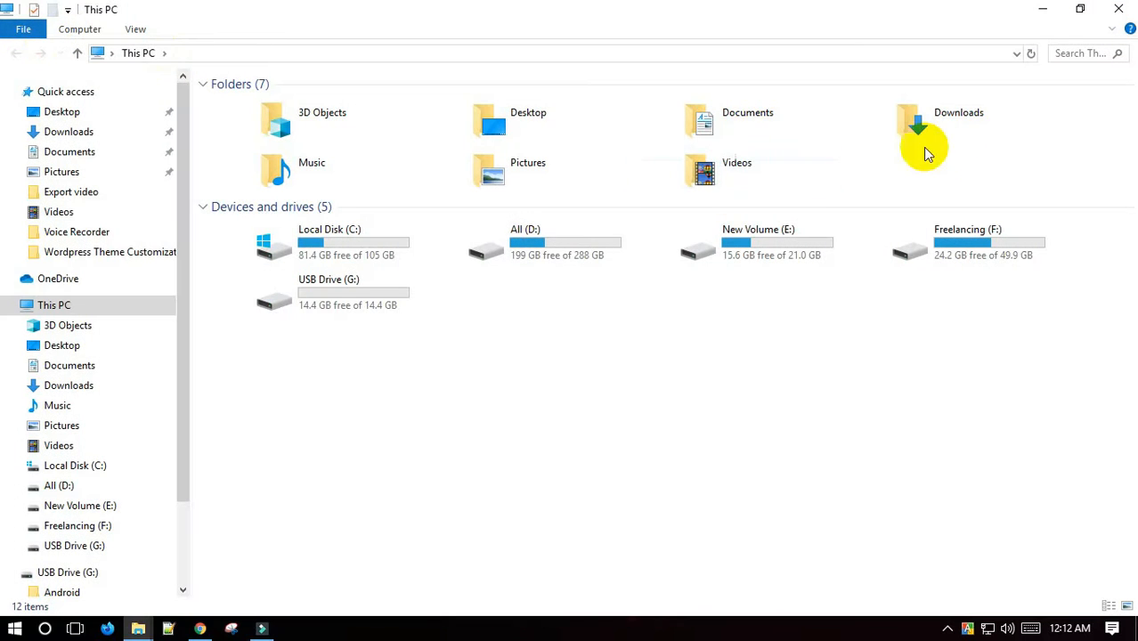
double_click(987, 122)
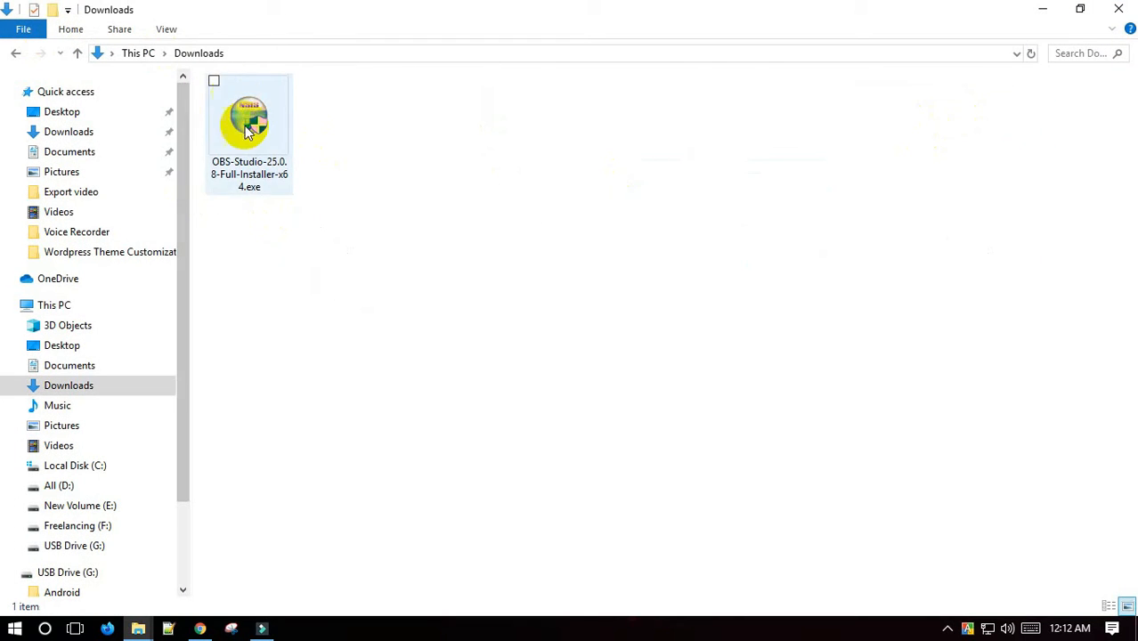
right_click(387, 142)
click(427, 211)
click(259, 131)
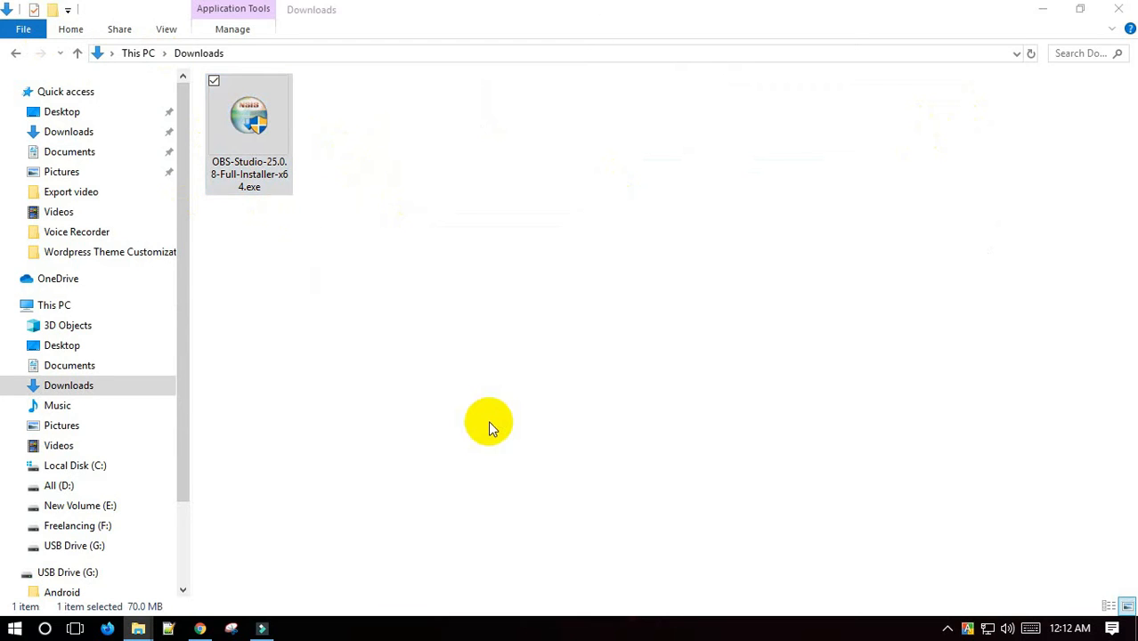
Step: Accept the license, install OBS Studio 25.0.8 in the default location, finish the setup and close the Downloads folder
click(659, 451)
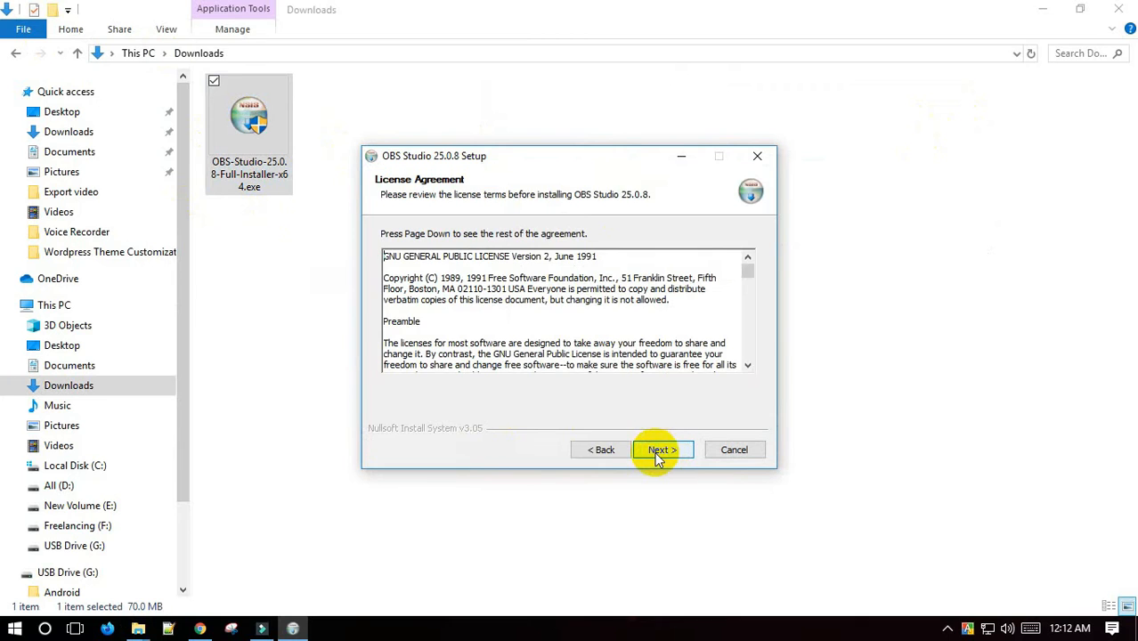
click(662, 452)
click(665, 452)
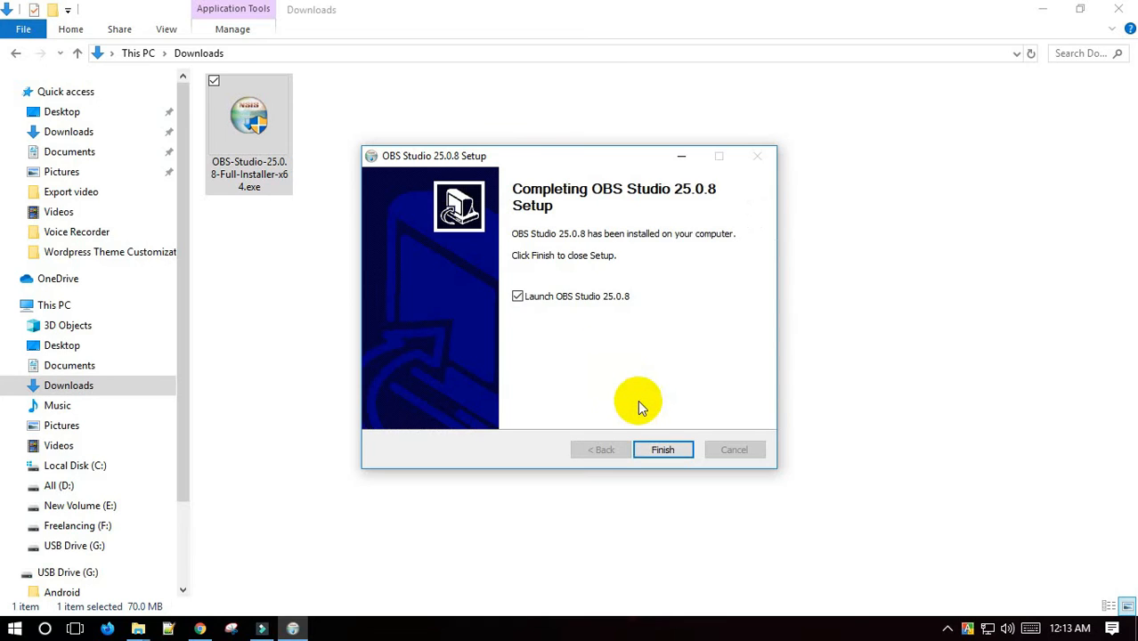
click(661, 450)
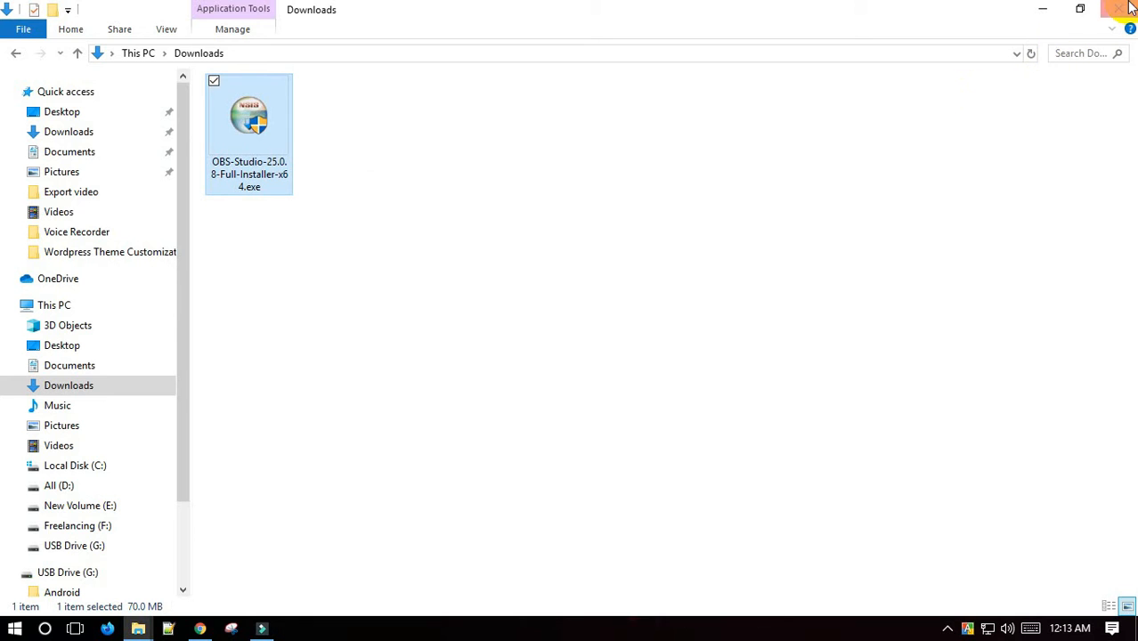
click(1126, 7)
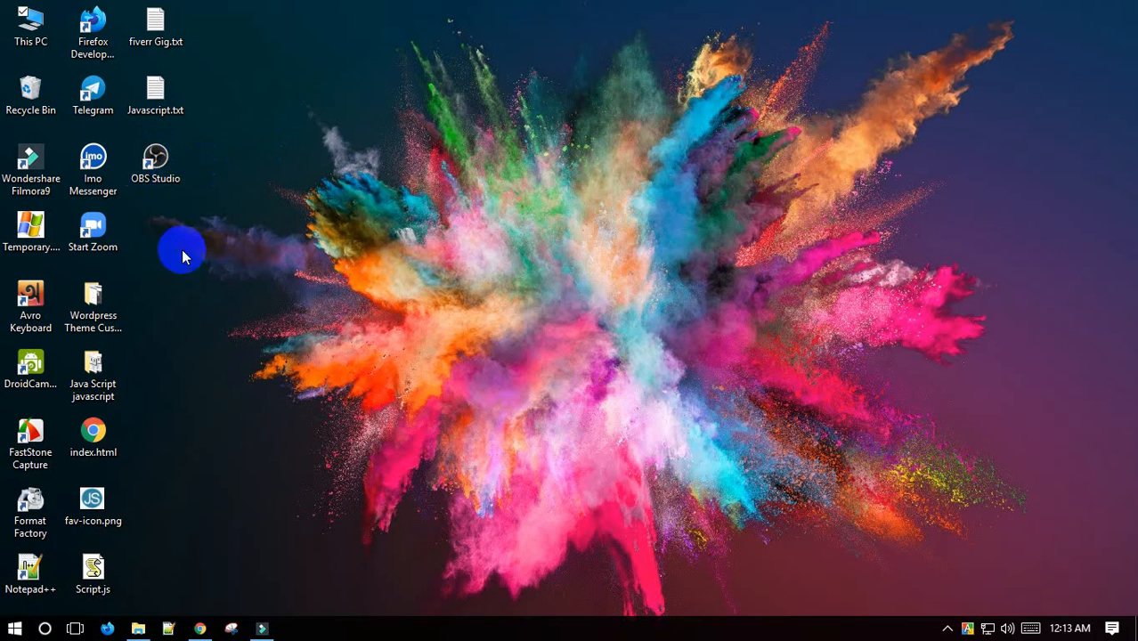
Step: Search Windows for "obs", launch OBS Studio (64bit) and bring its window to the front
click(12, 630)
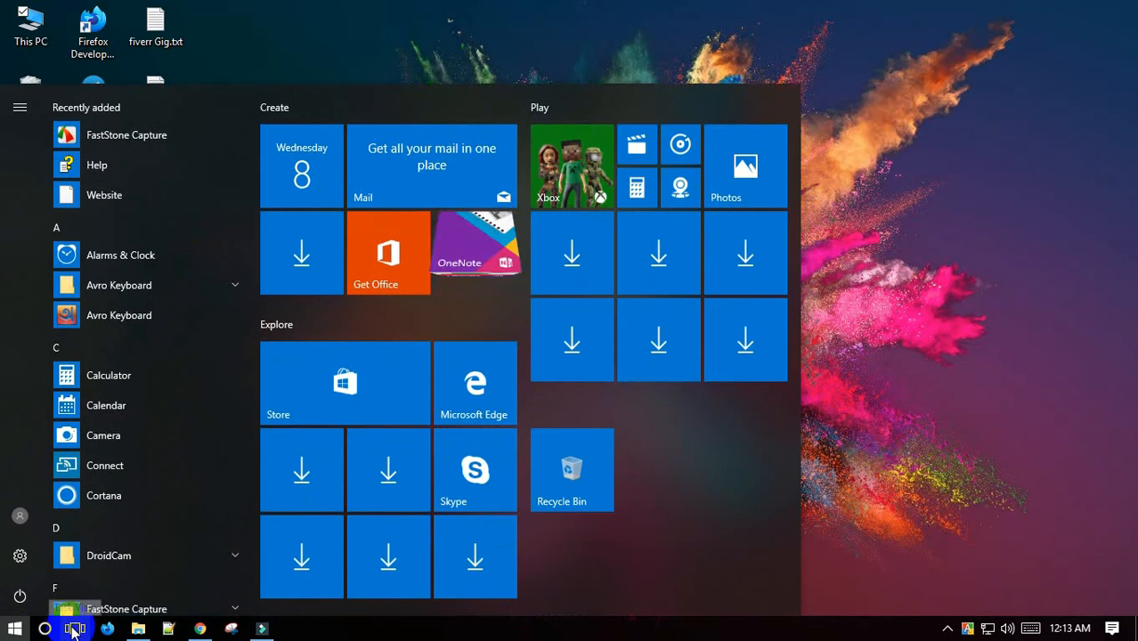
text(obs)
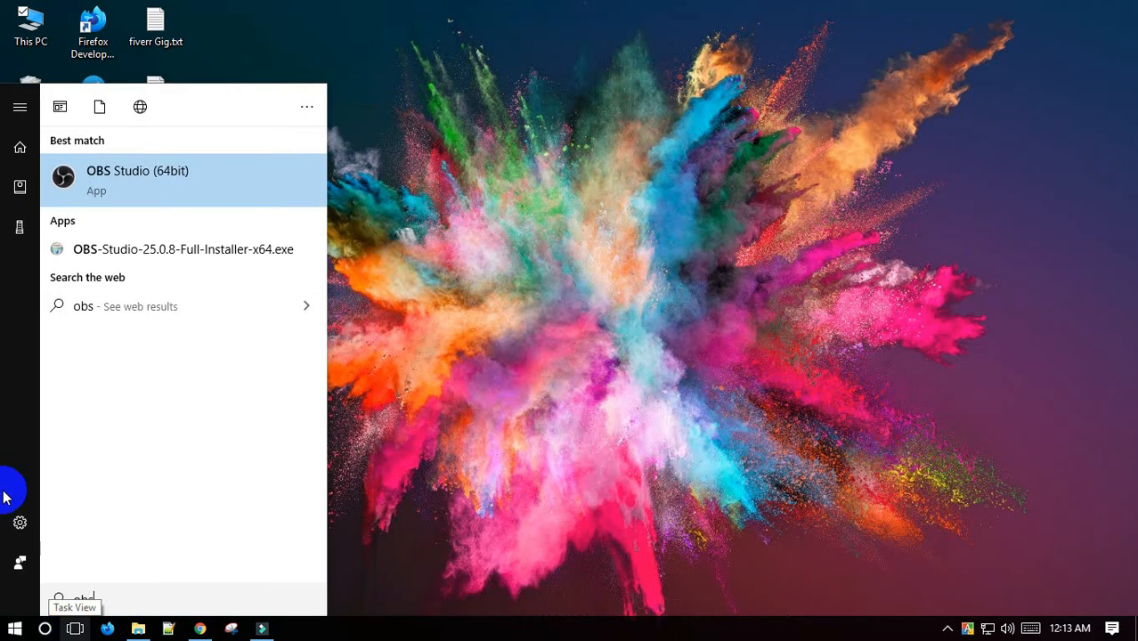
click(193, 178)
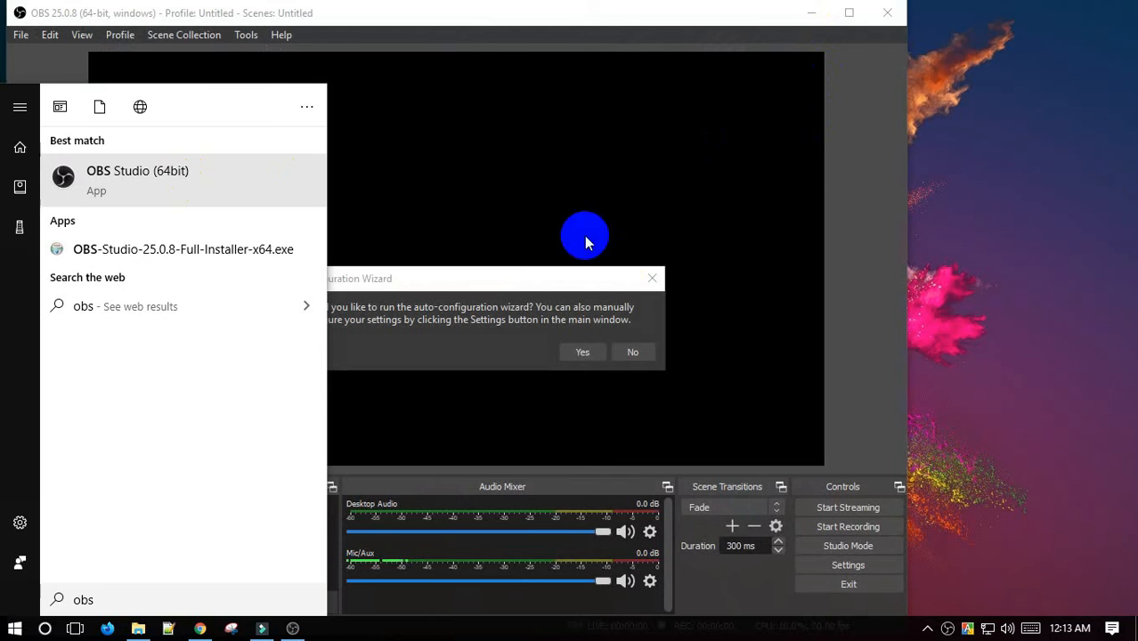
click(483, 130)
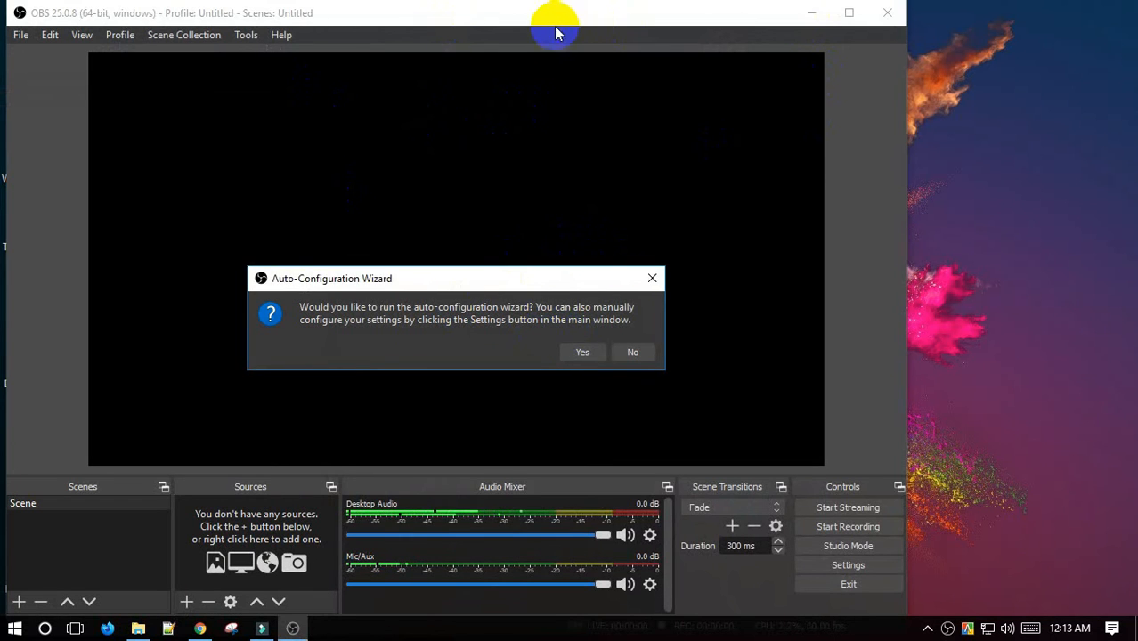
Step: Decline the auto-configuration wizard, dismiss its notice and maximize the OBS window
click(632, 352)
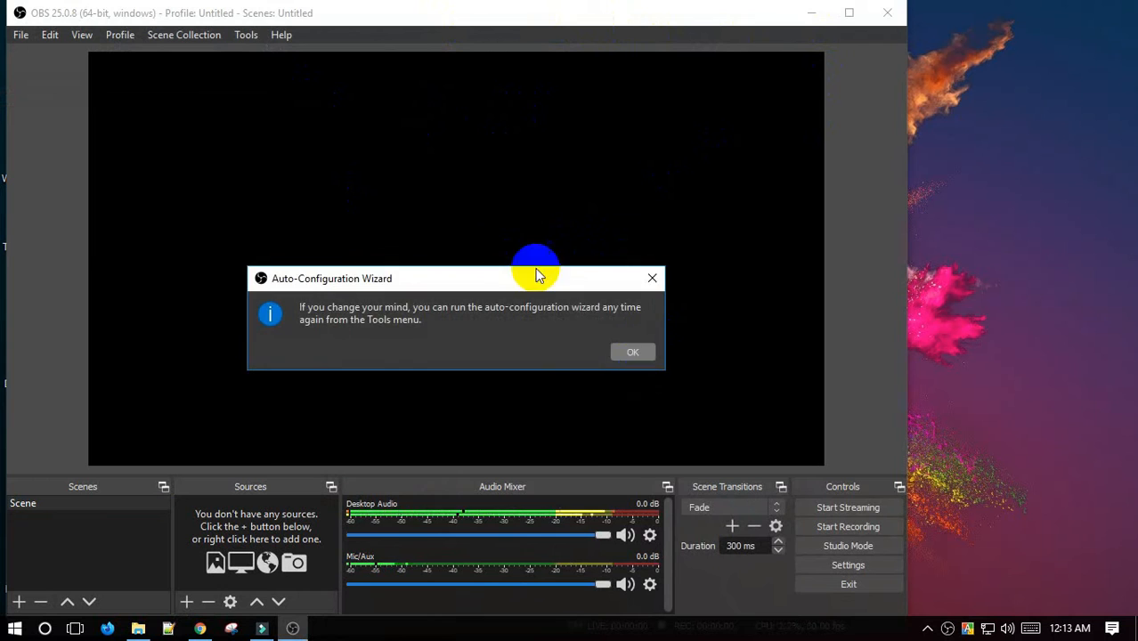
click(628, 351)
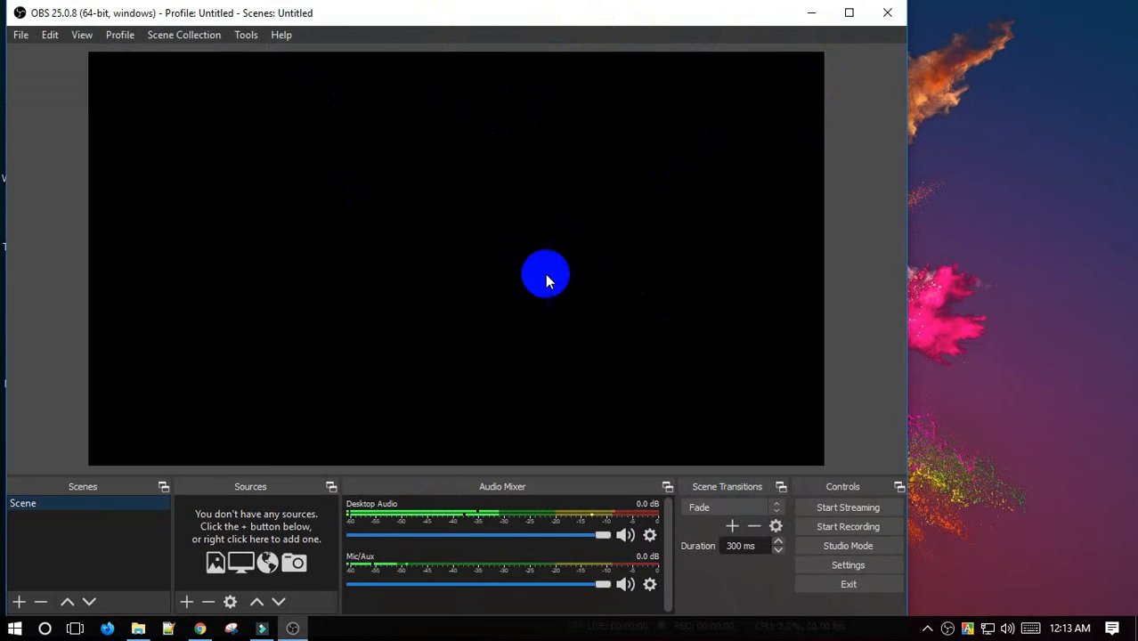
double_click(666, 13)
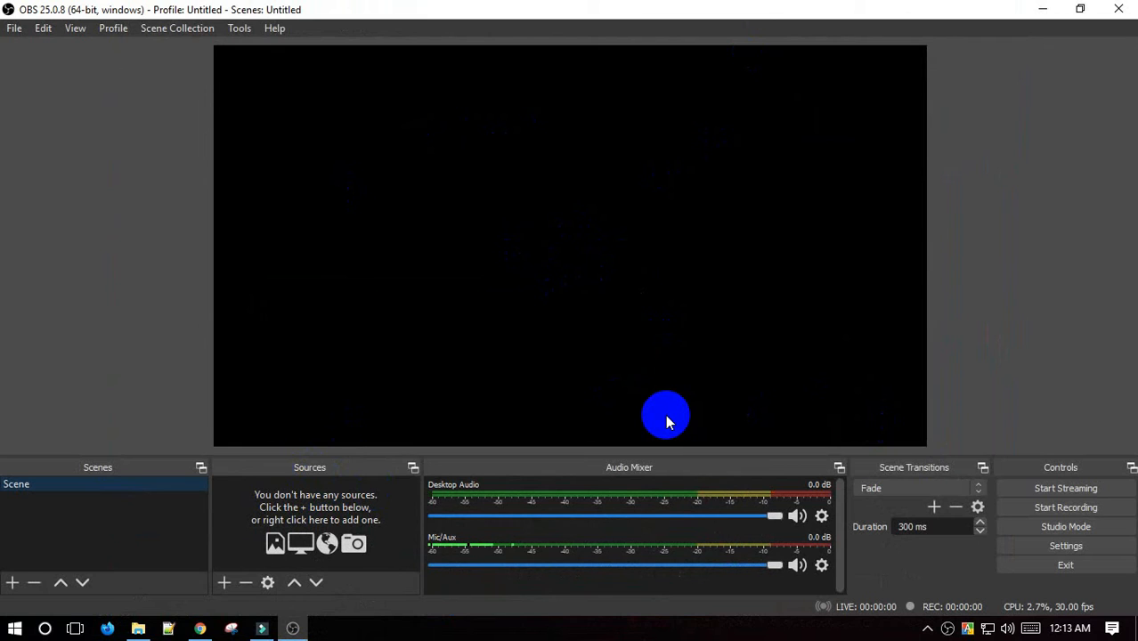
Step: Add a new visible Display Capture source to the scene with its default name and properties
right_click(310, 508)
mouse_move(328, 524)
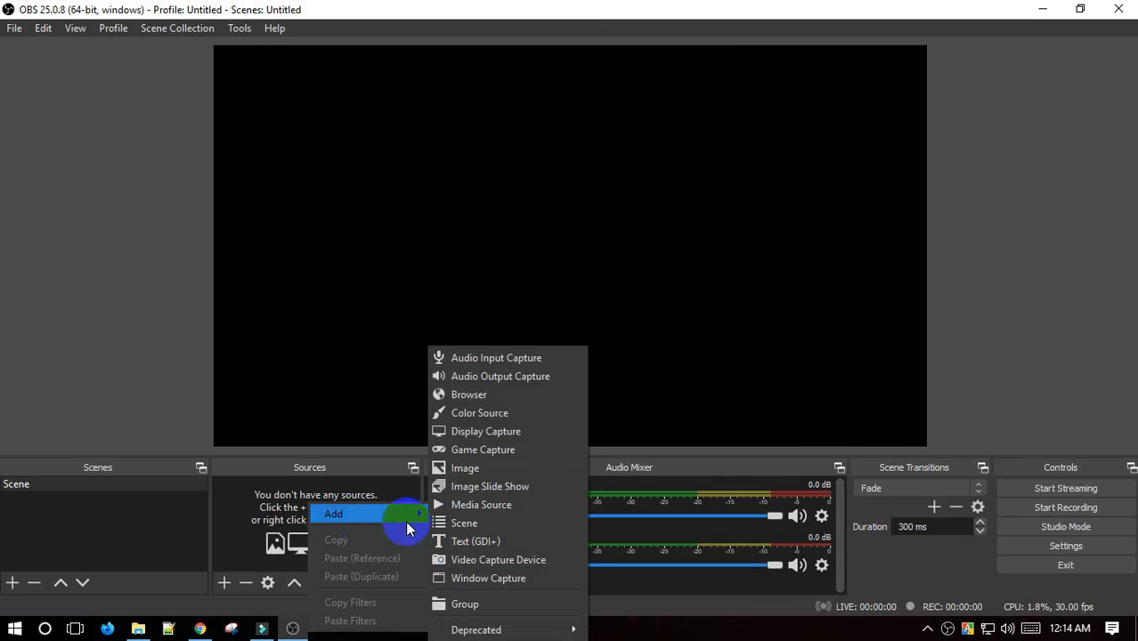
click(491, 431)
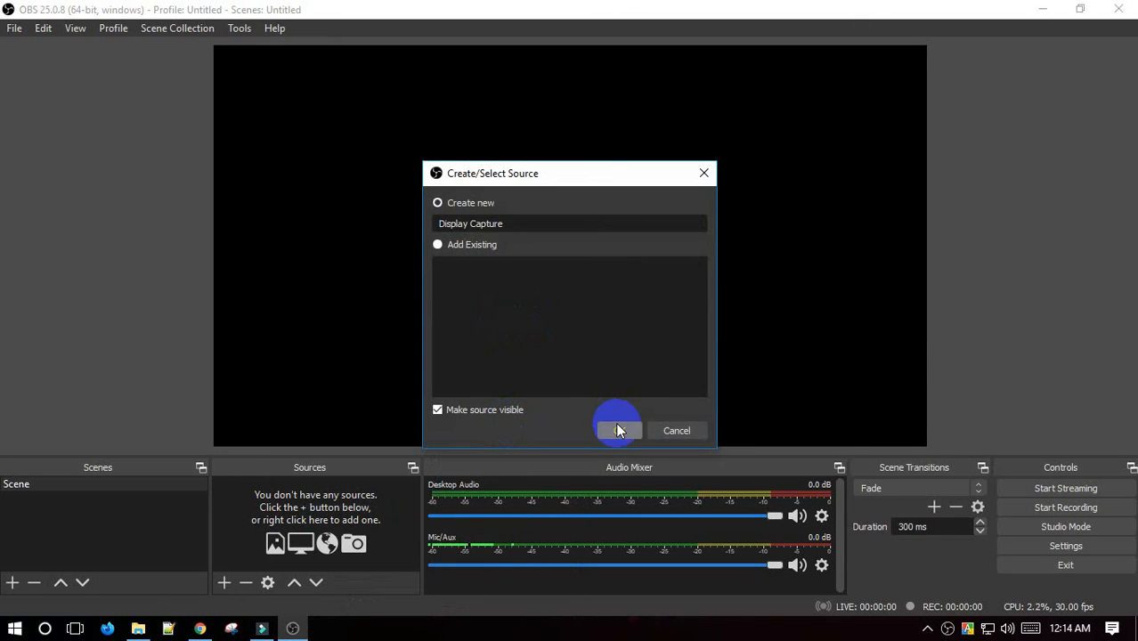
click(618, 429)
click(772, 539)
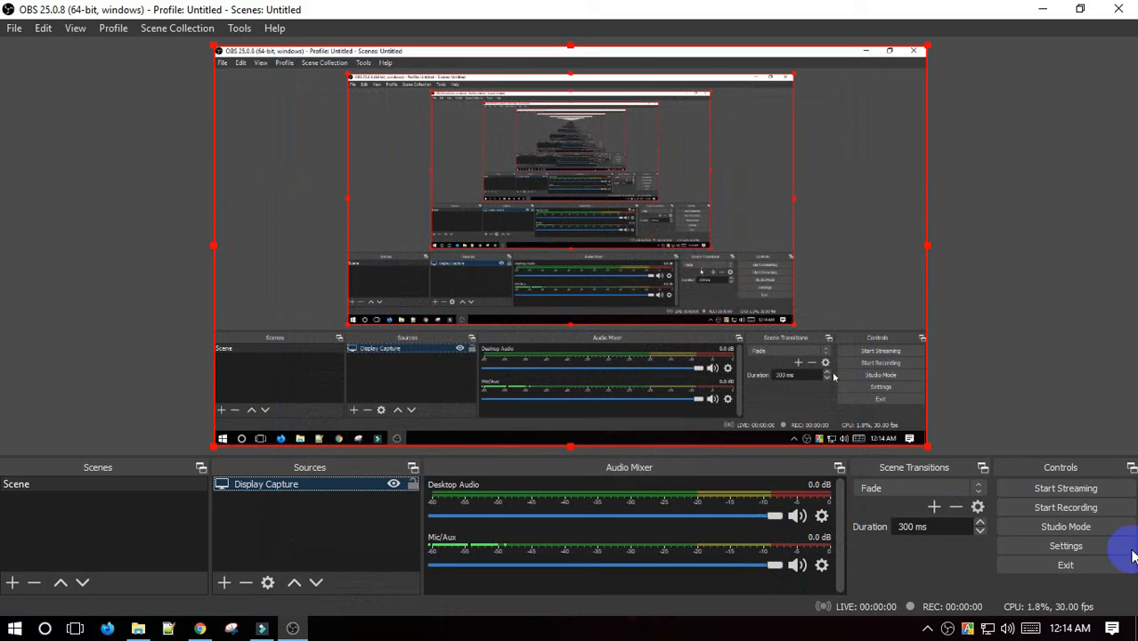
Step: Start recording the captured display
click(1066, 509)
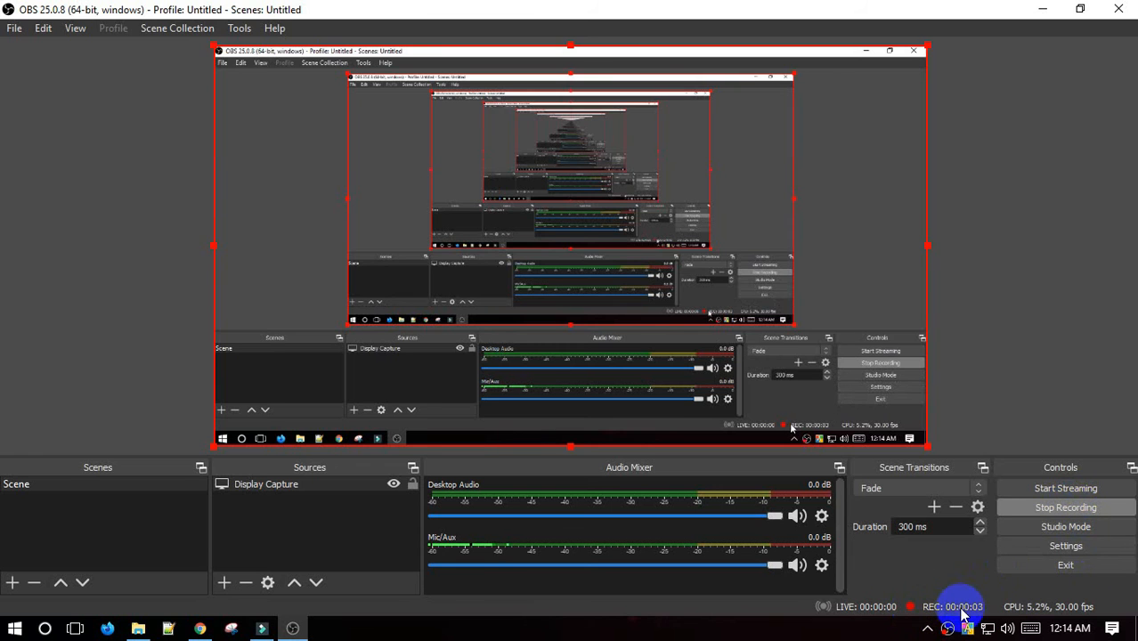
Step: Minimize the OBS window and refresh the desktop several times while the recording runs
click(1043, 9)
right_click(609, 104)
click(641, 158)
right_click(640, 162)
click(674, 214)
right_click(675, 215)
click(695, 259)
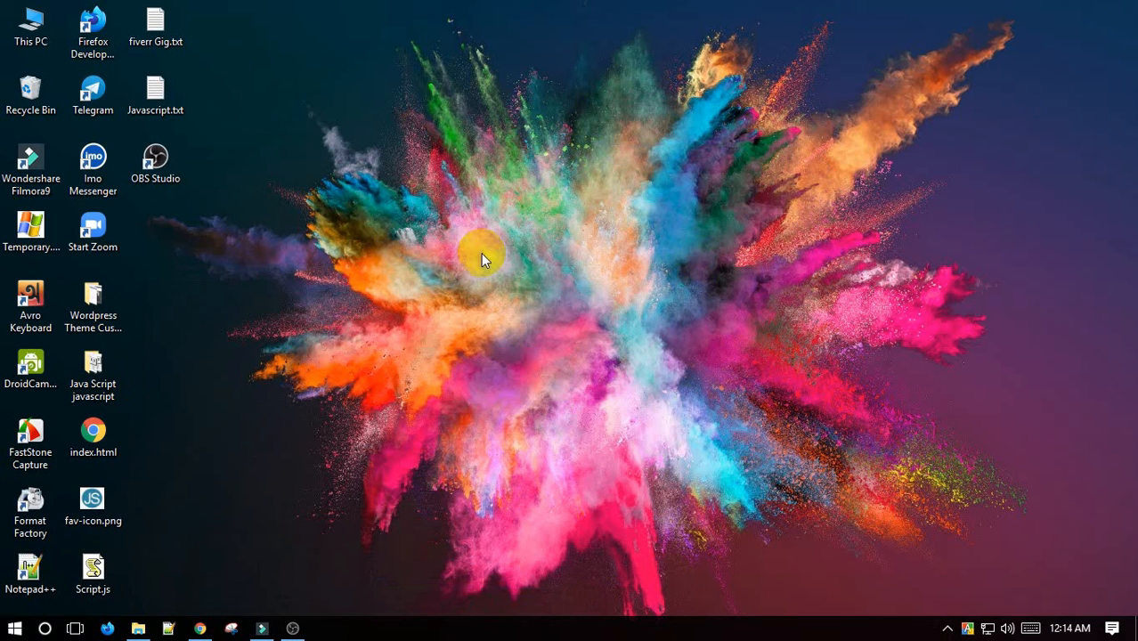
Step: Restore the OBS window, stop the recording and minimize OBS again
click(293, 629)
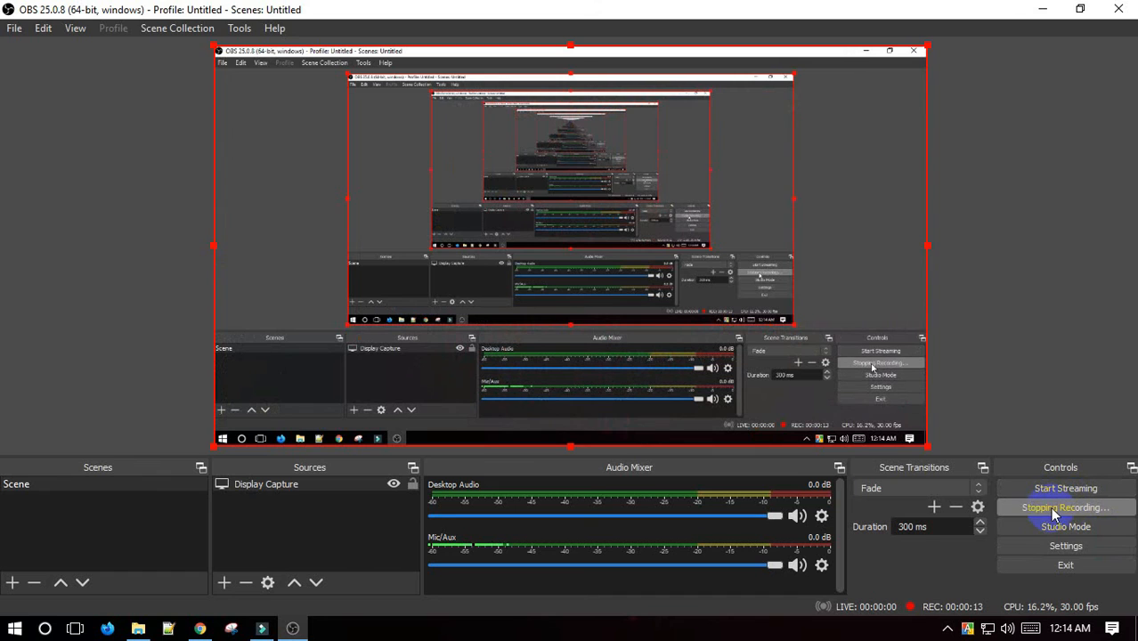
click(1042, 9)
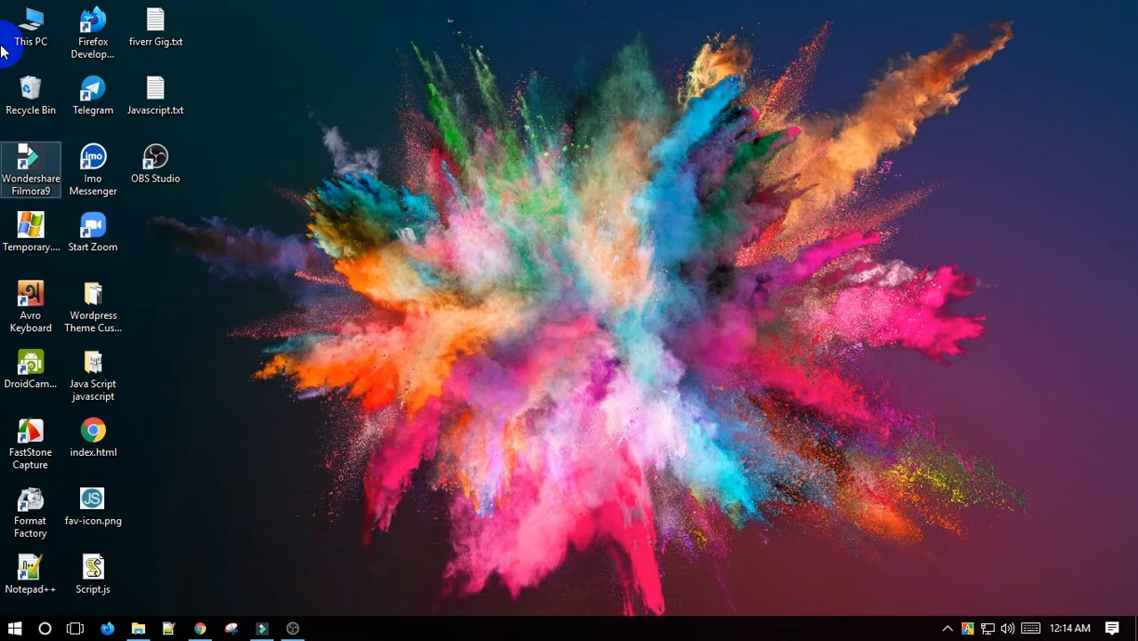
double_click(32, 27)
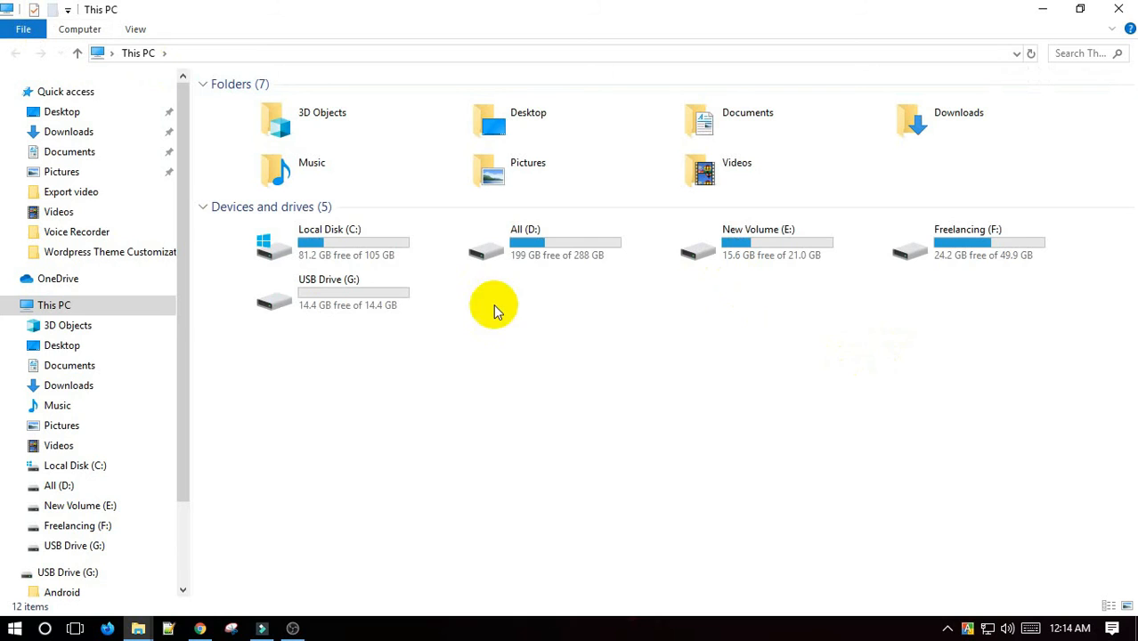
double_click(738, 166)
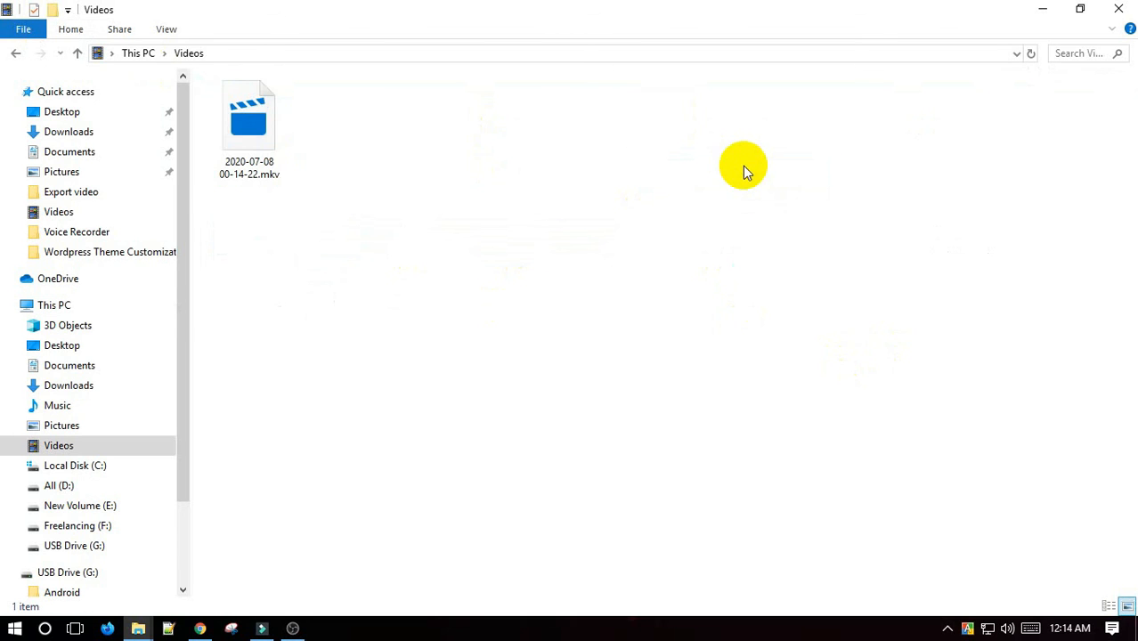
double_click(246, 132)
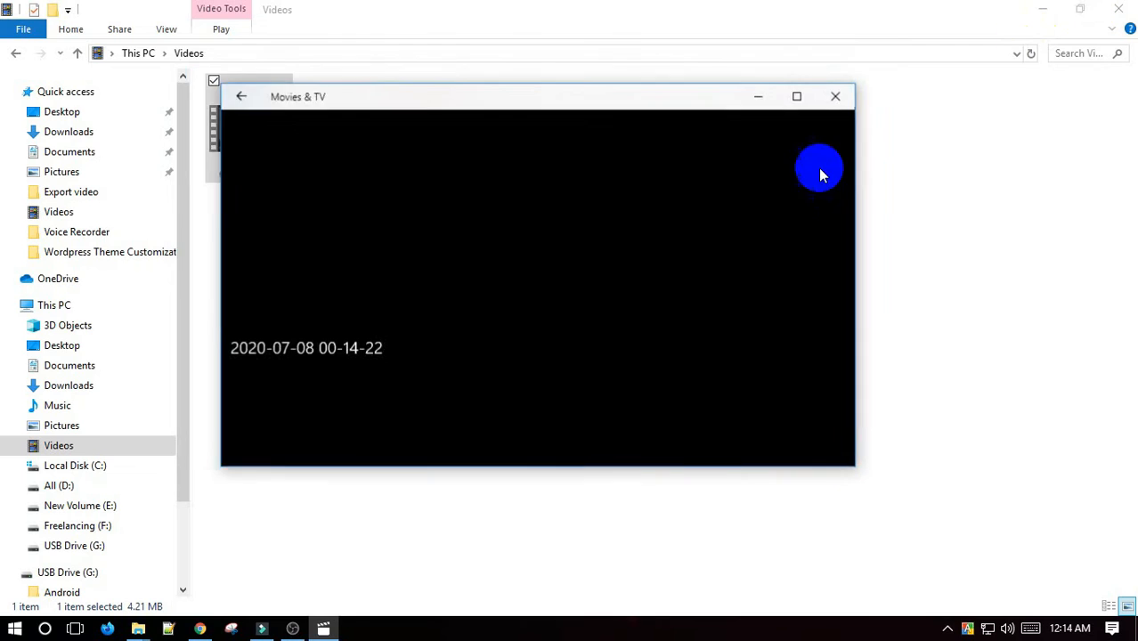
Step: Skip ahead in the recording's playback to check the captured desktop, and close the video player
drag(412, 381, 544, 381)
click(595, 309)
click(836, 98)
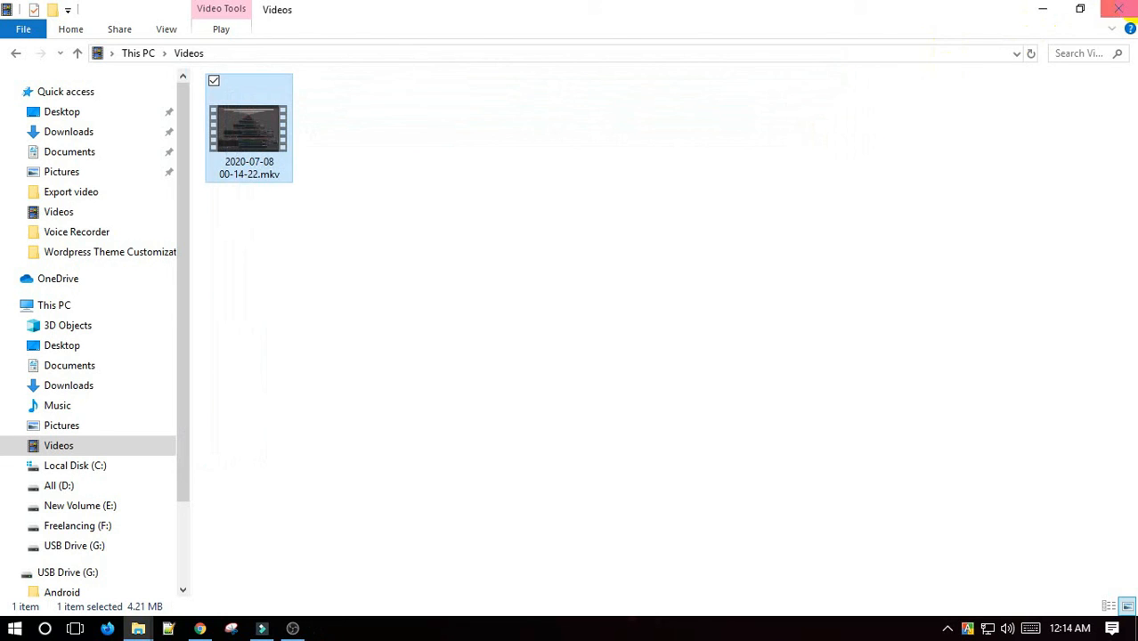